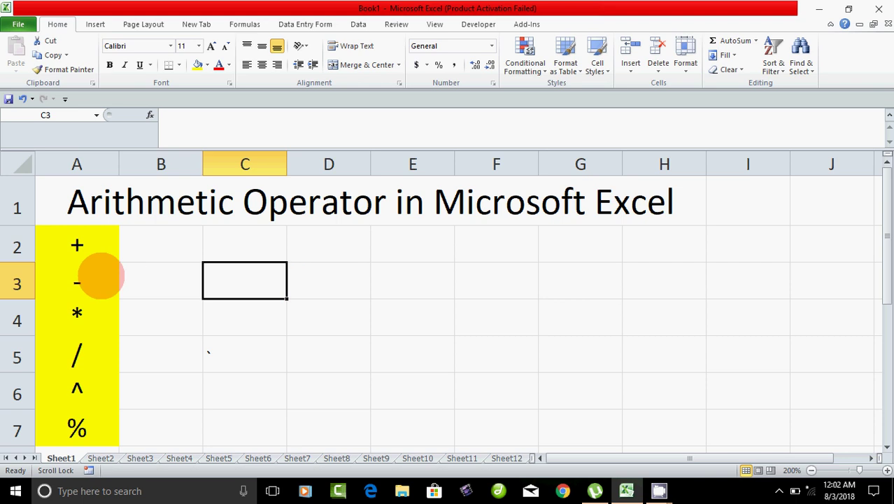
left_click(88, 248)
left_click(93, 283)
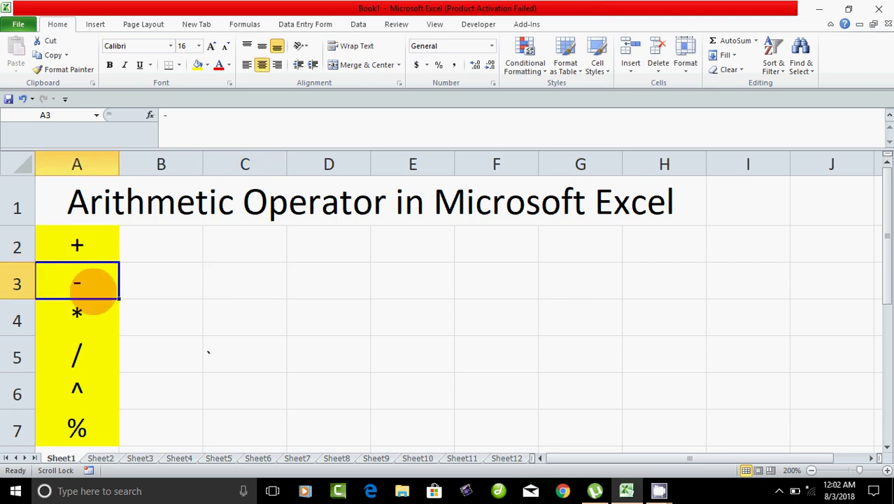
left_click(93, 319)
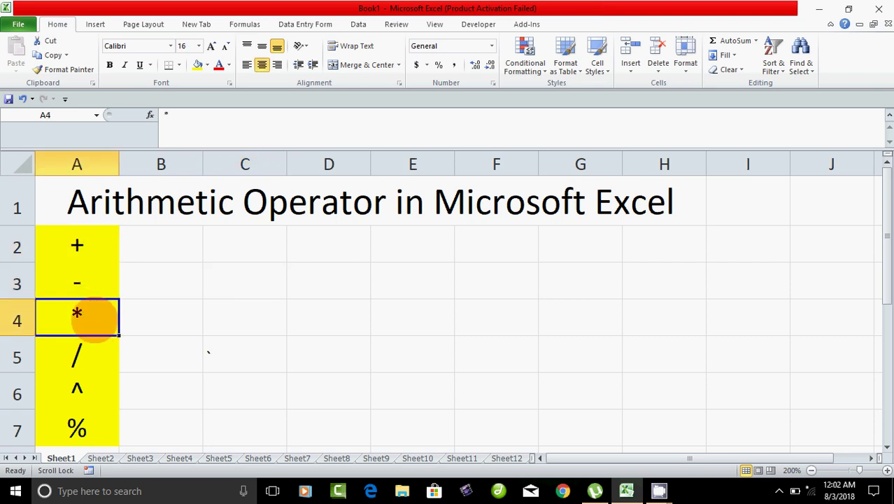
left_click(90, 347)
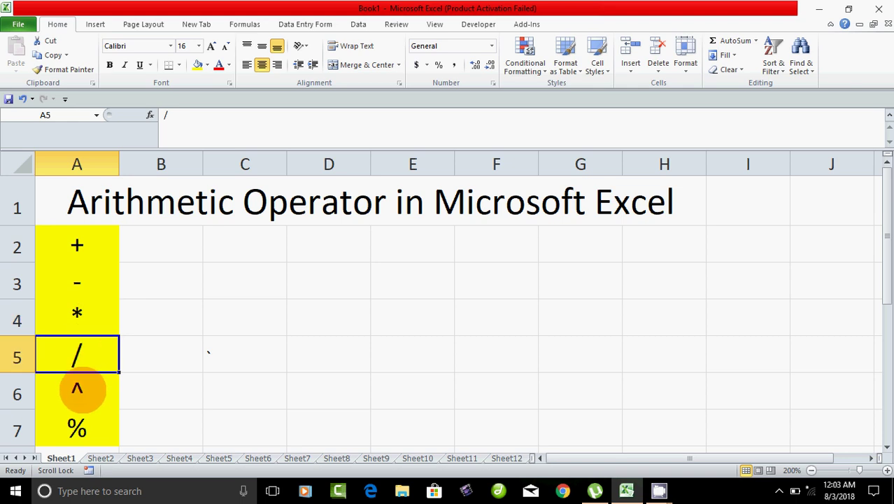
left_click(83, 384)
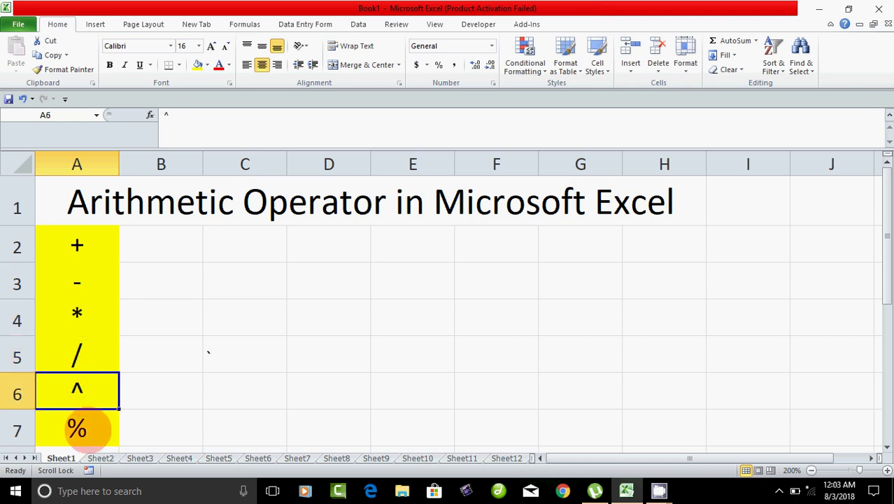
left_click(85, 429)
left_click(94, 245)
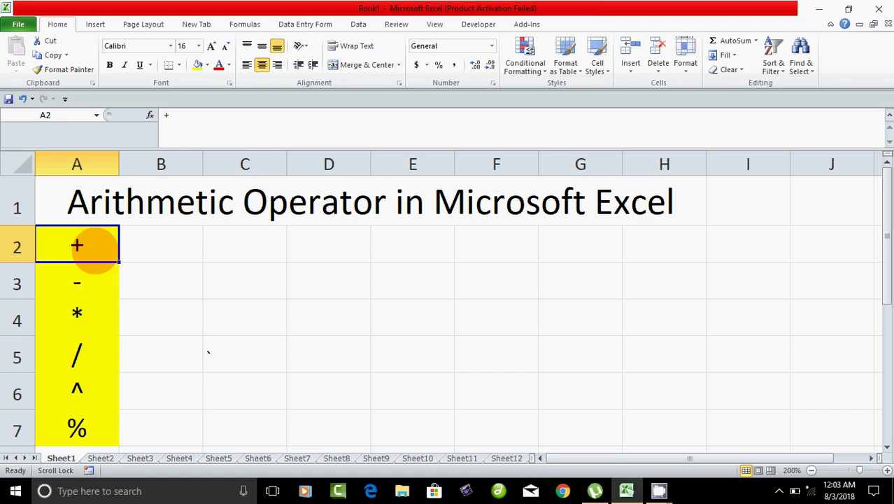
left_click(259, 242)
left_click(342, 243)
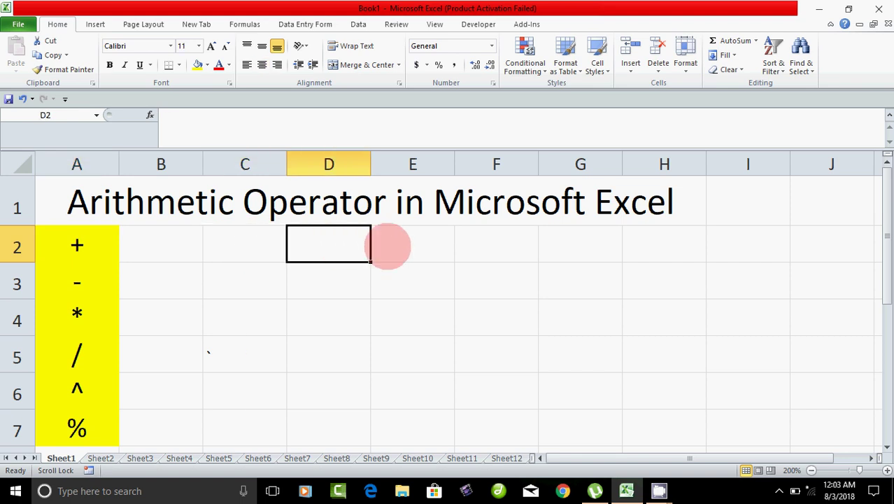
left_click(387, 246)
left_click(262, 245)
left_click(338, 246)
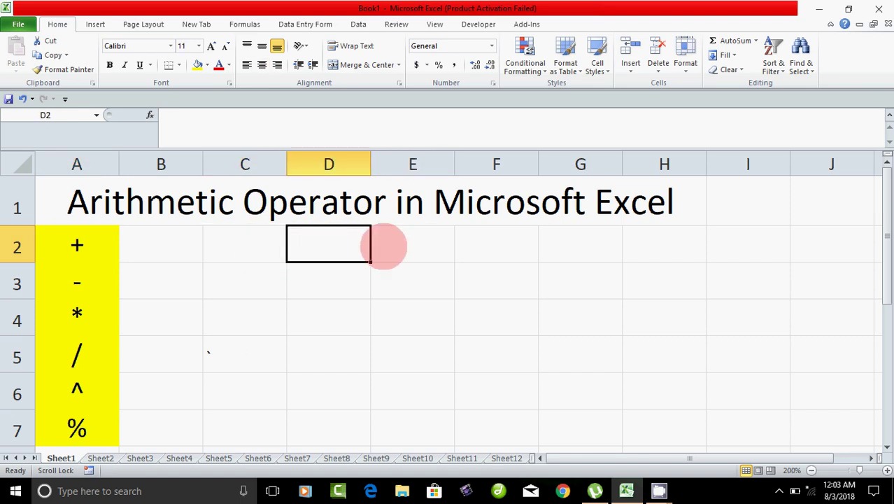
left_click(260, 252)
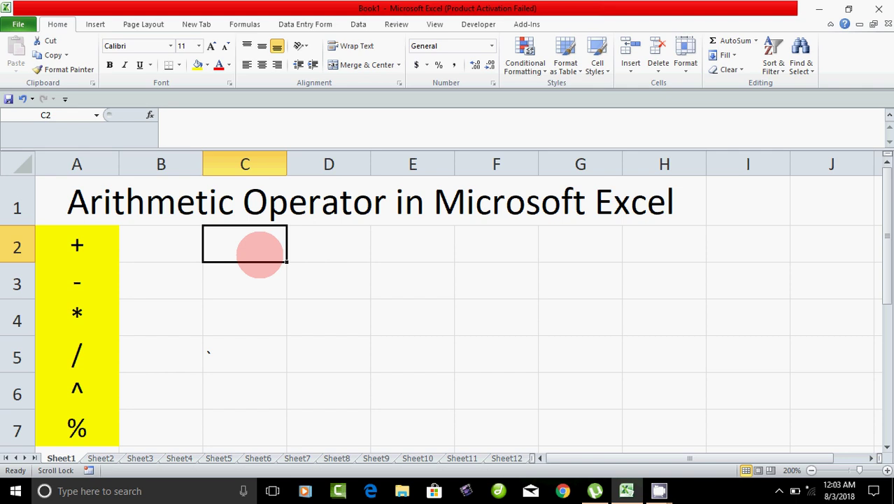
Step: Enter the example numbers 10 in C2 and 20 in D2
type("10")
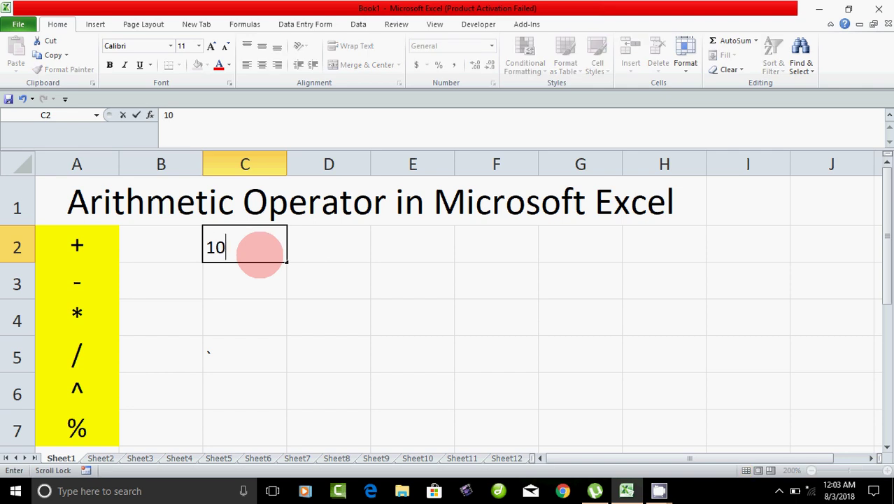
key("Tab")
type("20")
key("Tab")
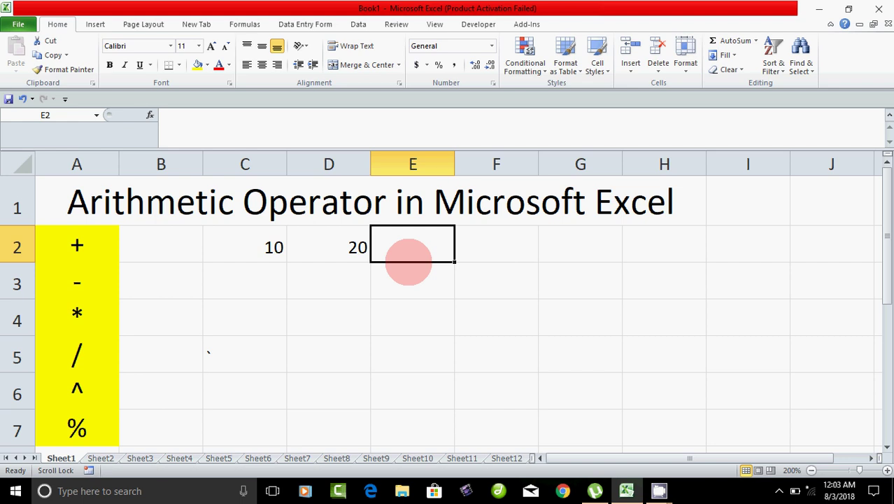
Step: Build =C2+D2 in E2 so it returns 30, then review the row's cells
type("=")
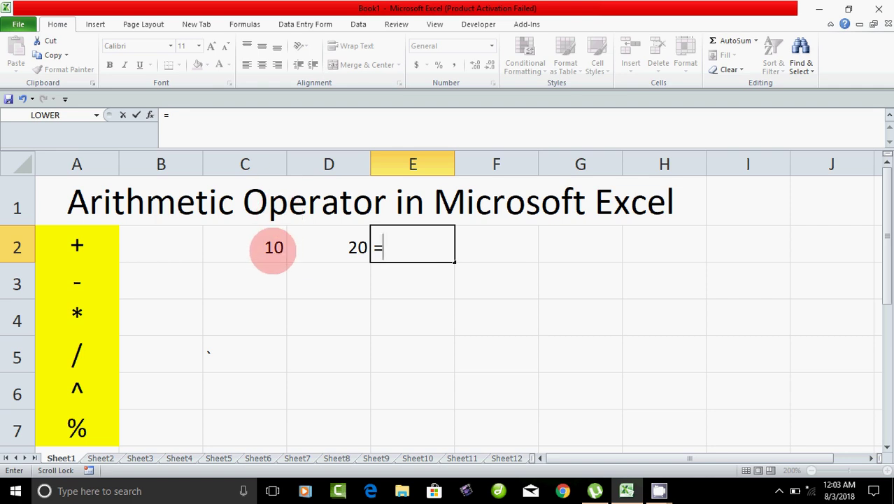
left_click(273, 249)
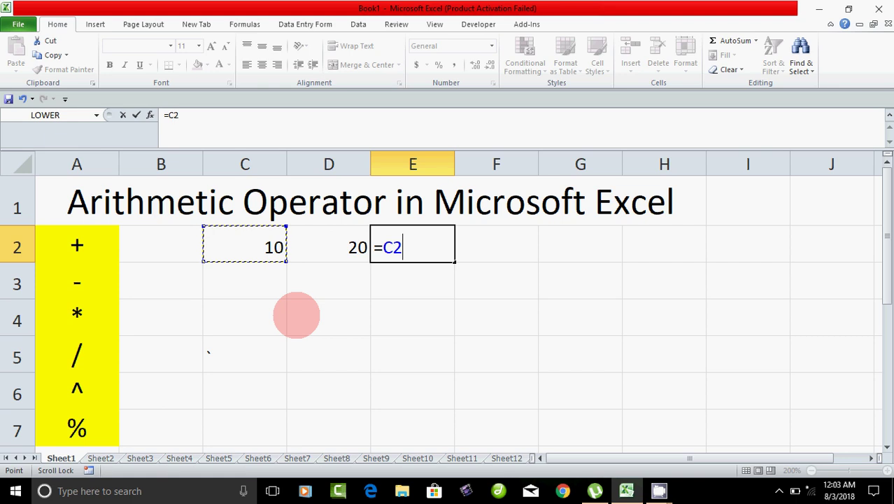
type("+")
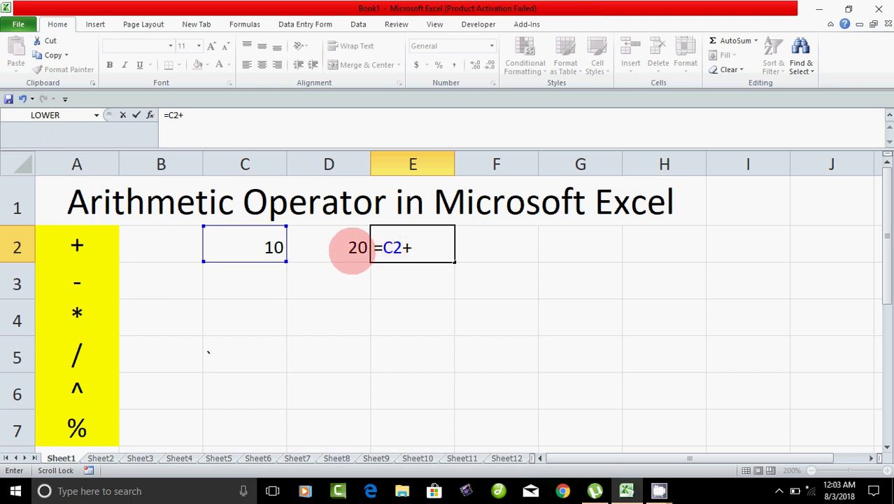
left_click(347, 247)
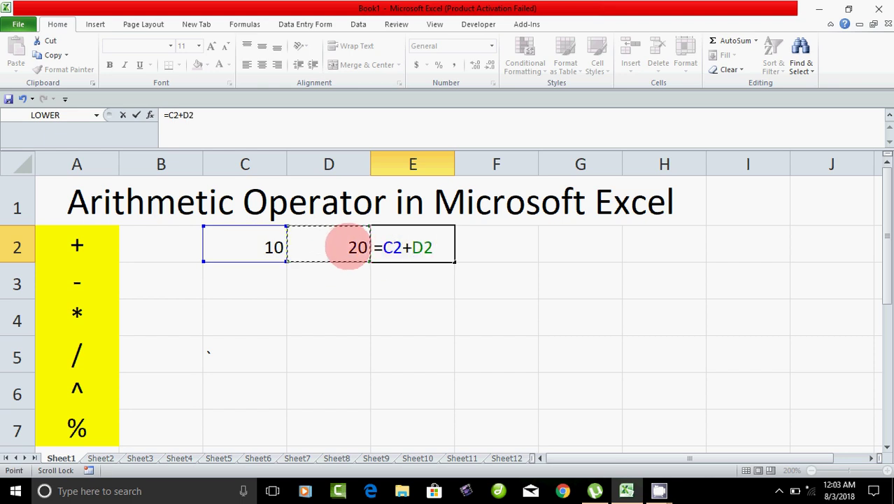
key("Return")
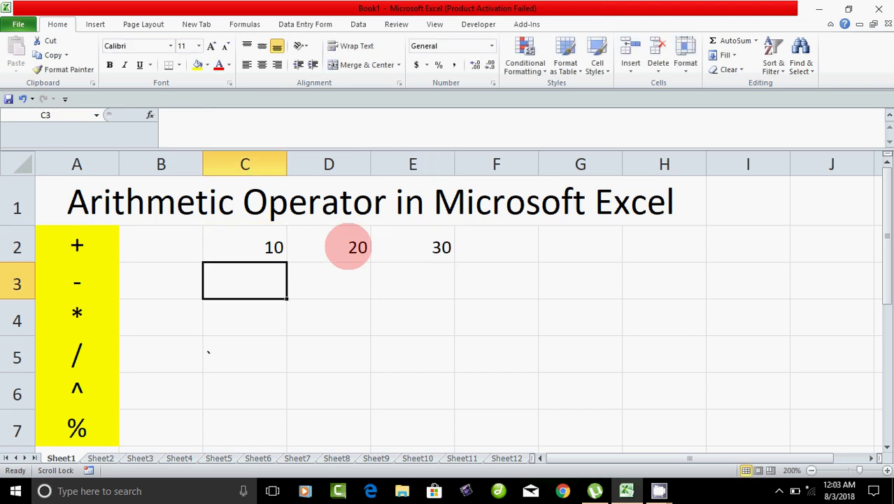
left_click(411, 248)
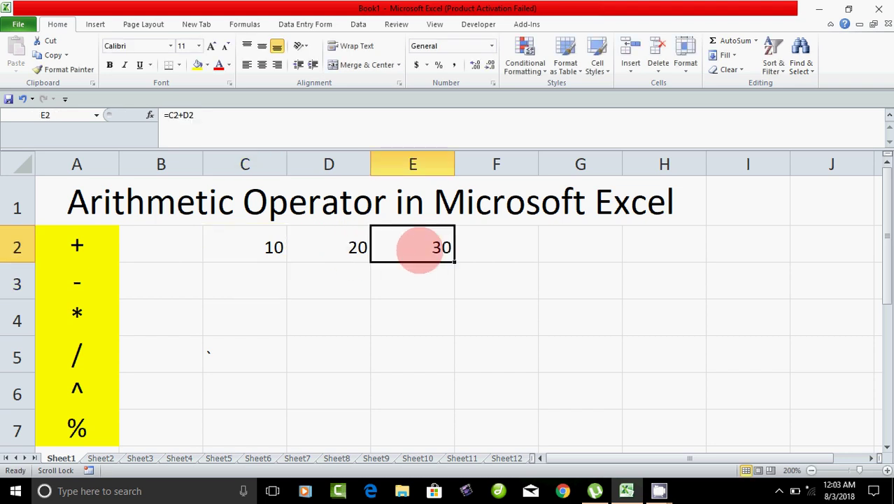
left_click(275, 248)
left_click(343, 247)
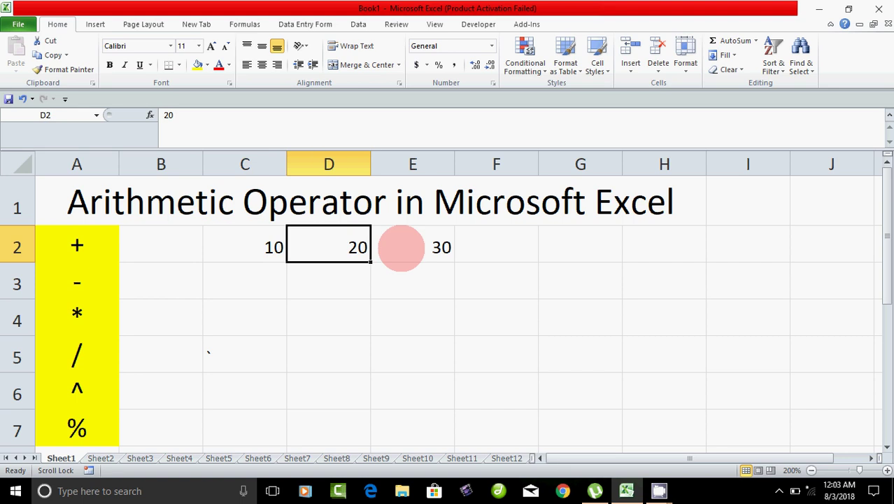
left_click(413, 247)
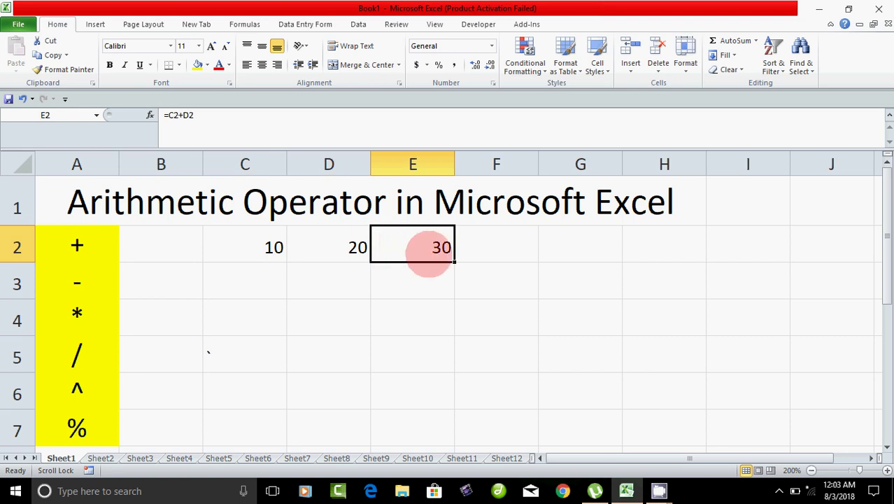
Step: Enter 20 in C3 and 10 in D3 for the subtraction row
left_click(77, 283)
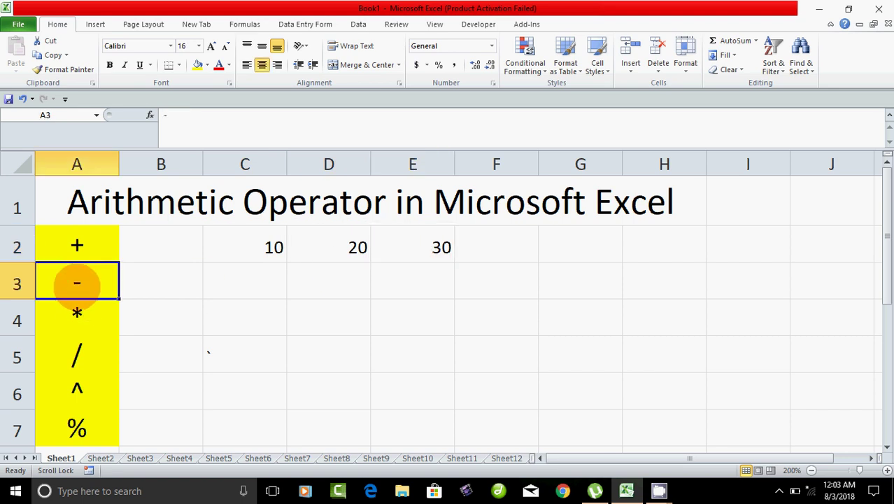
left_click(269, 283)
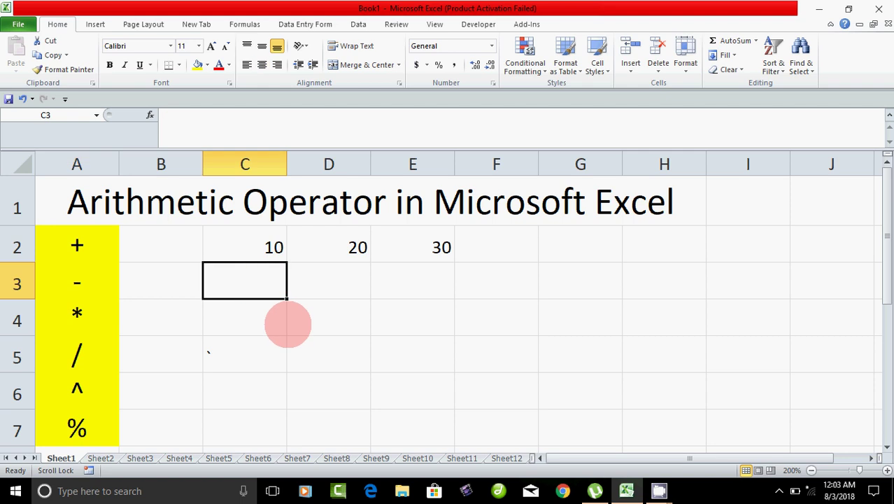
type("20")
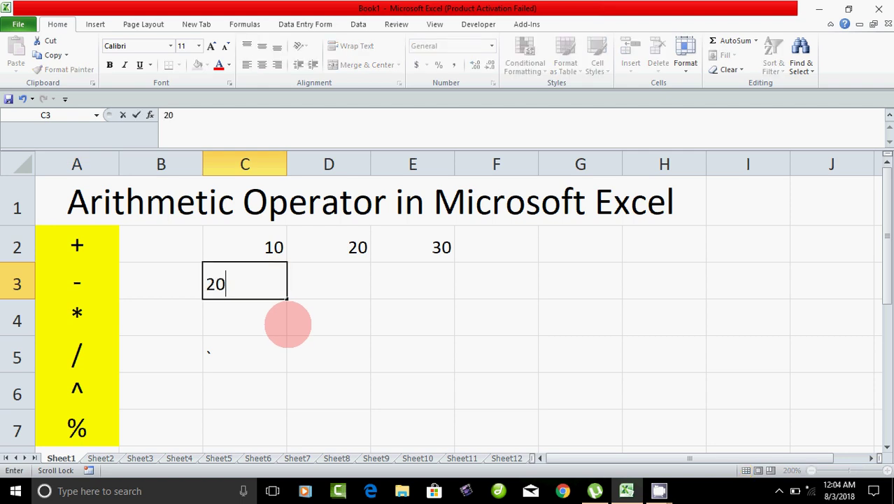
key("Tab")
type("10")
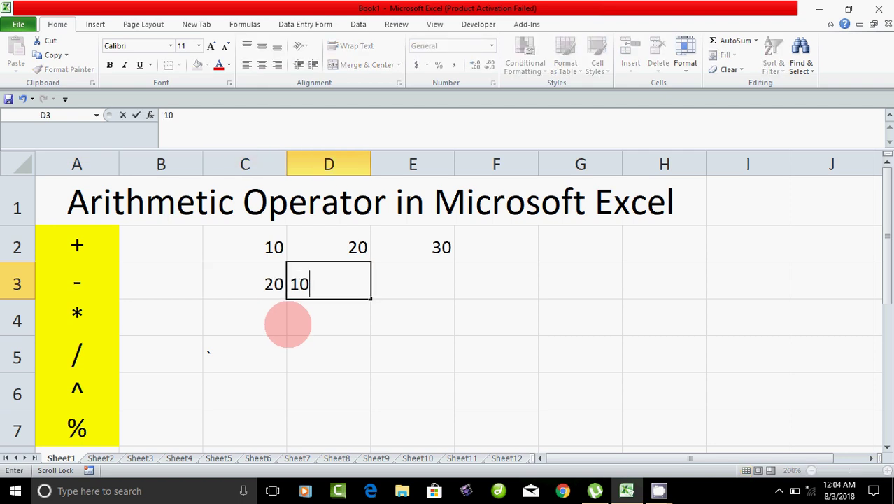
key("Tab")
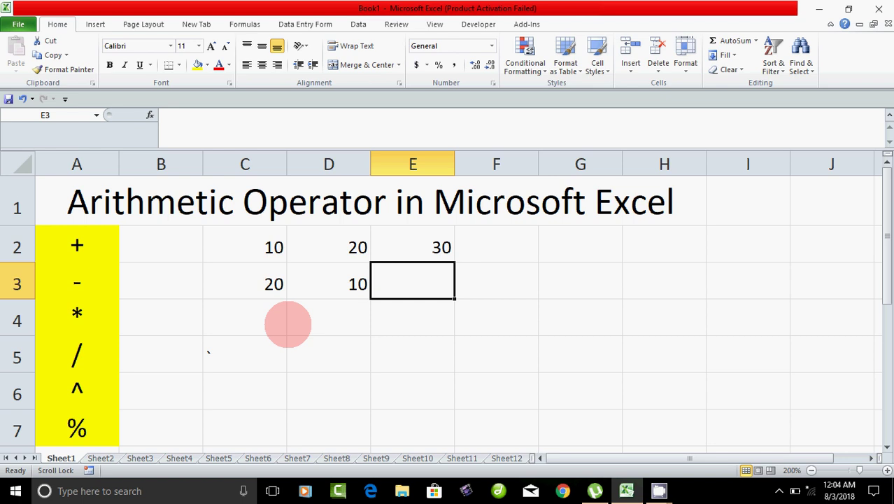
Step: Enter =C3-D3 in E3 so it returns 10
type("=")
left_click(274, 287)
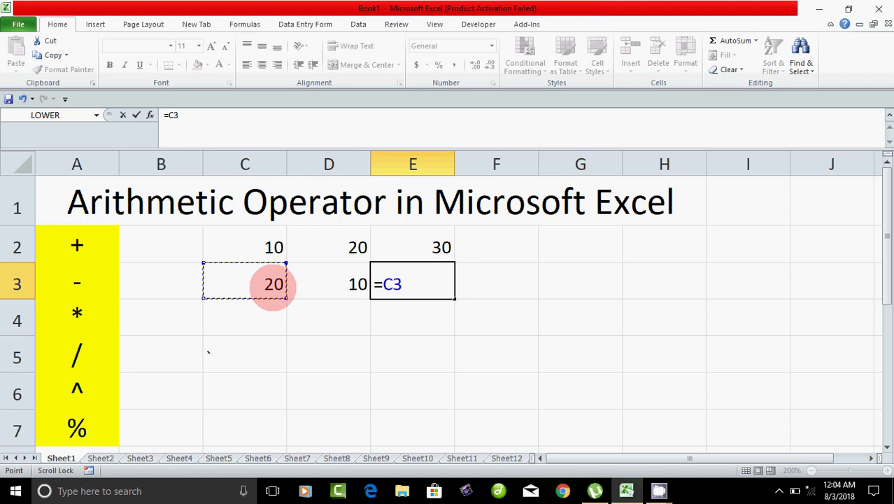
type("-")
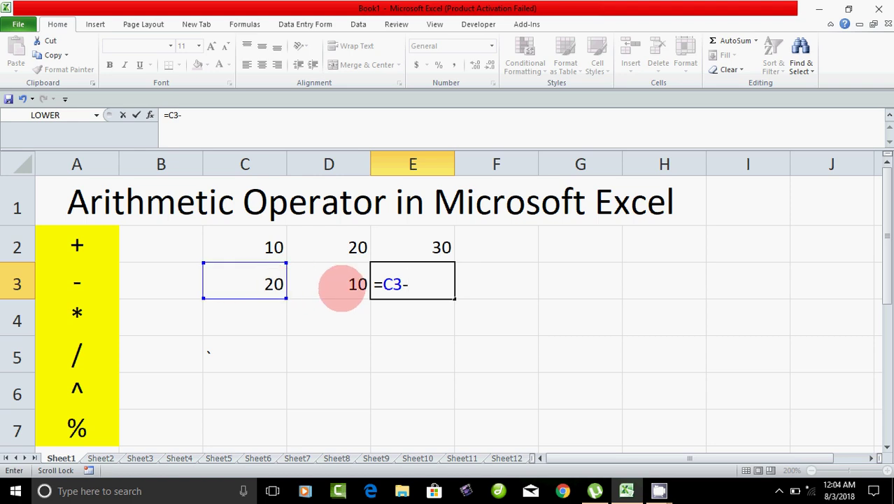
left_click(343, 286)
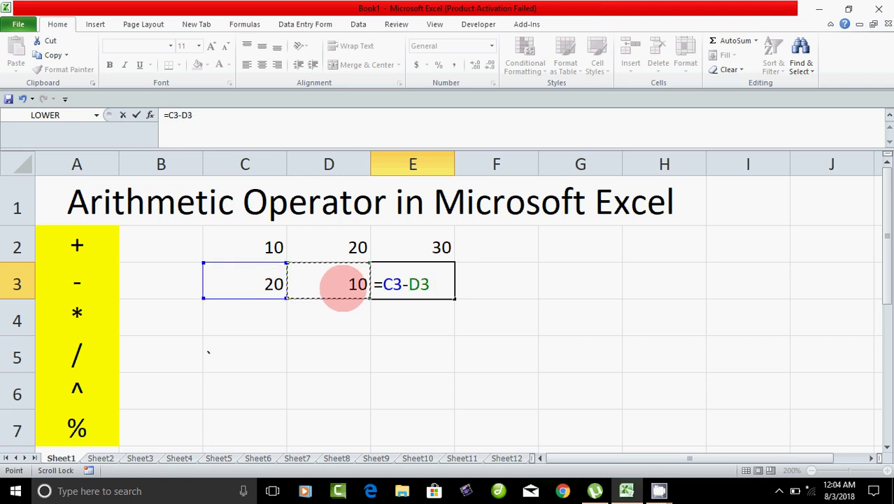
key("Return")
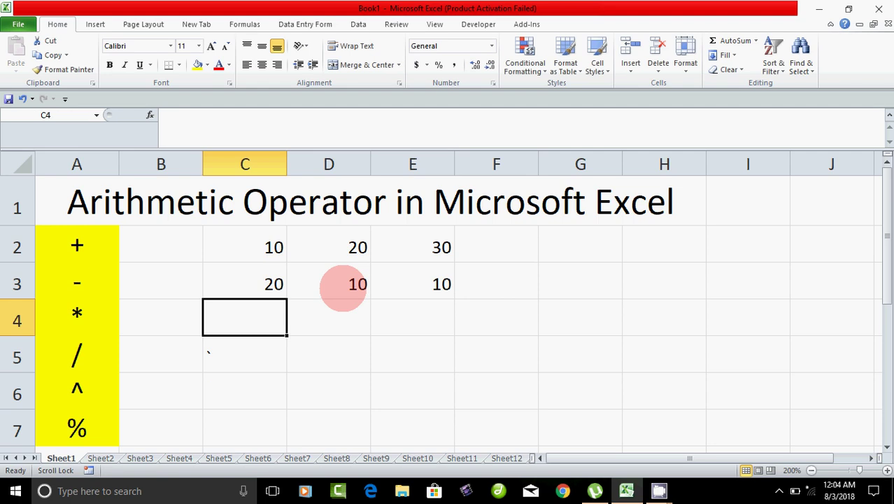
Step: Enter 10 in both C4 and D4 for the multiplication row
left_click(87, 319)
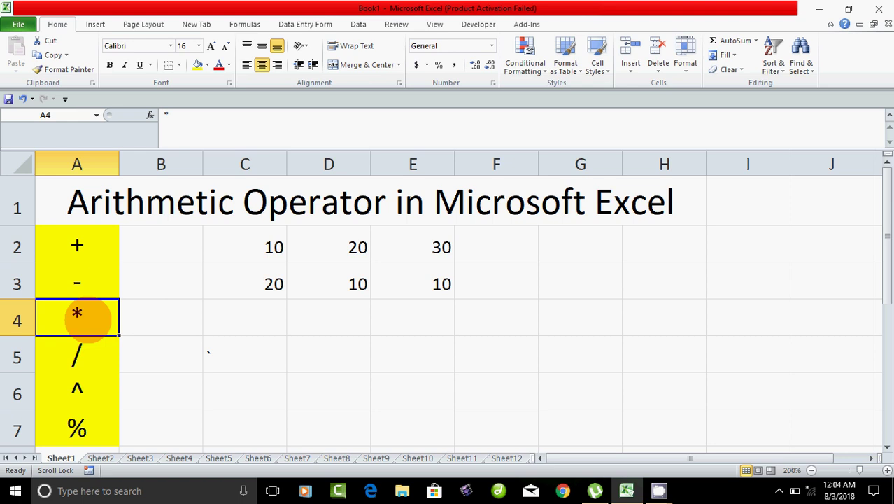
left_click(264, 324)
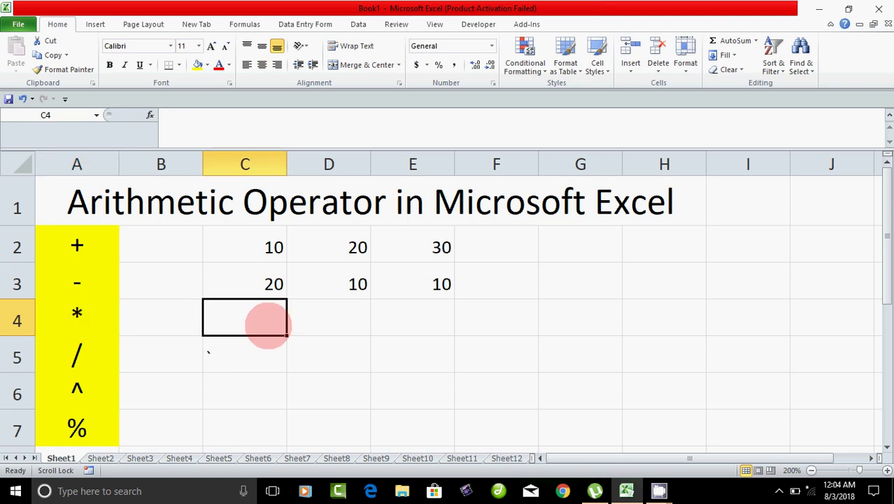
type("10")
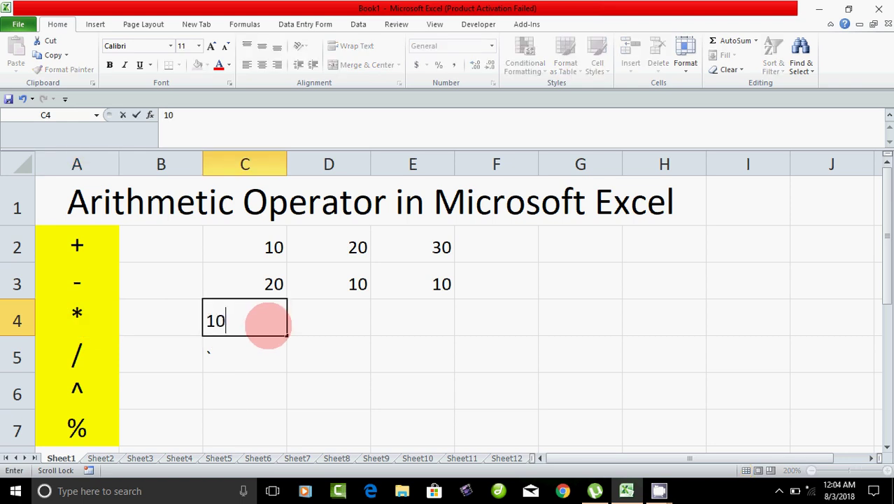
key("Tab")
type("1")
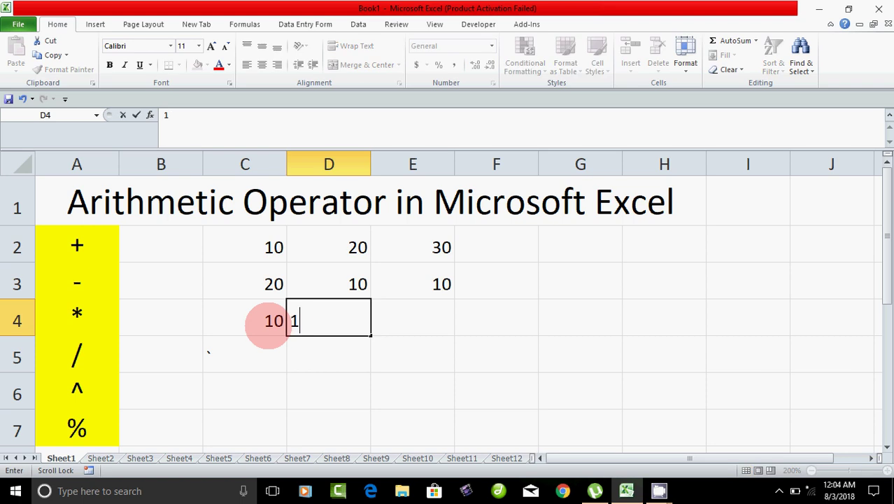
type("0")
key("Tab")
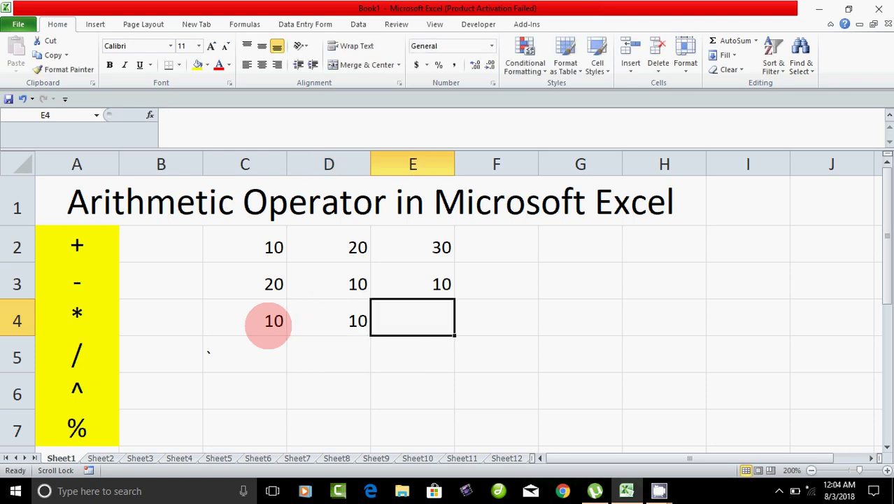
Step: Enter =C4*D4 in E4 so it returns 100
type("=")
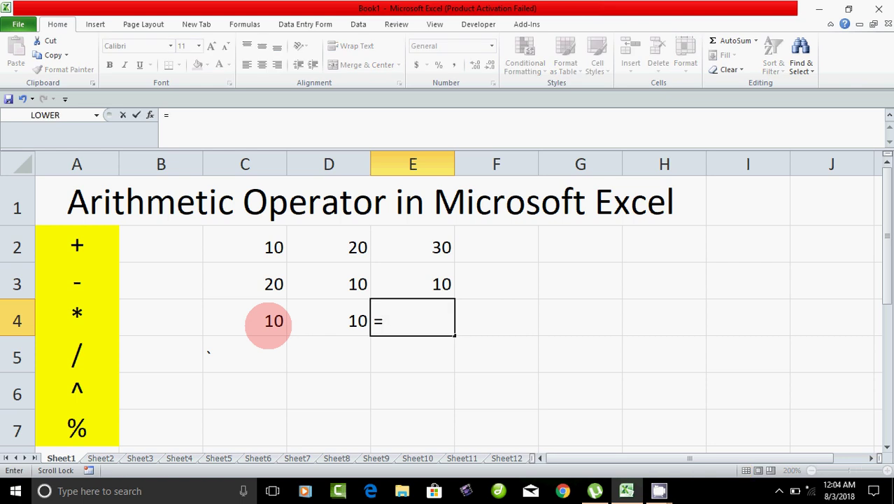
left_click(266, 324)
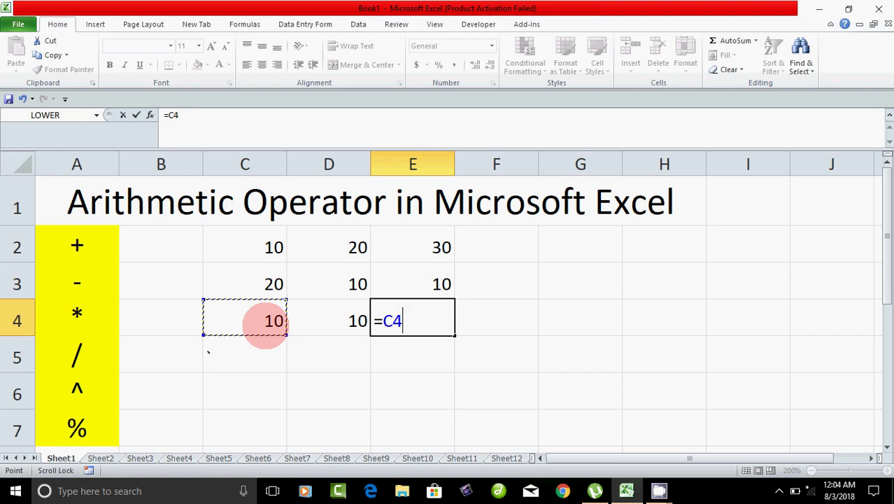
type("*")
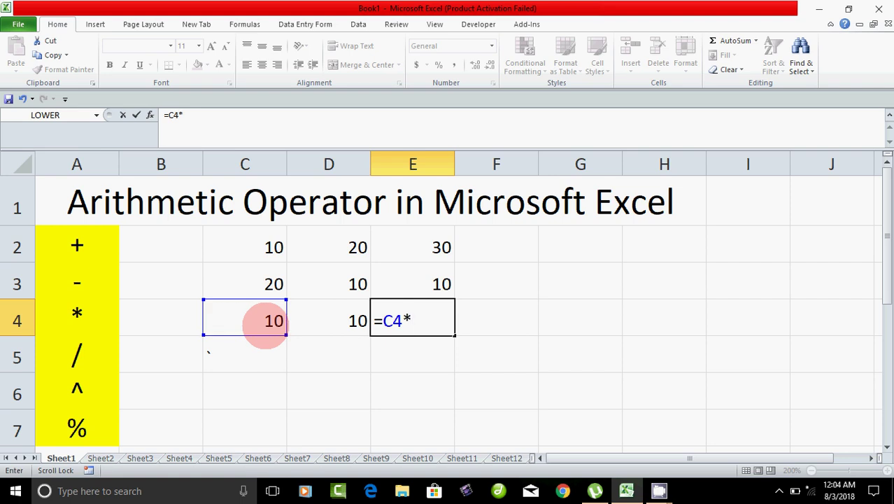
left_click(338, 322)
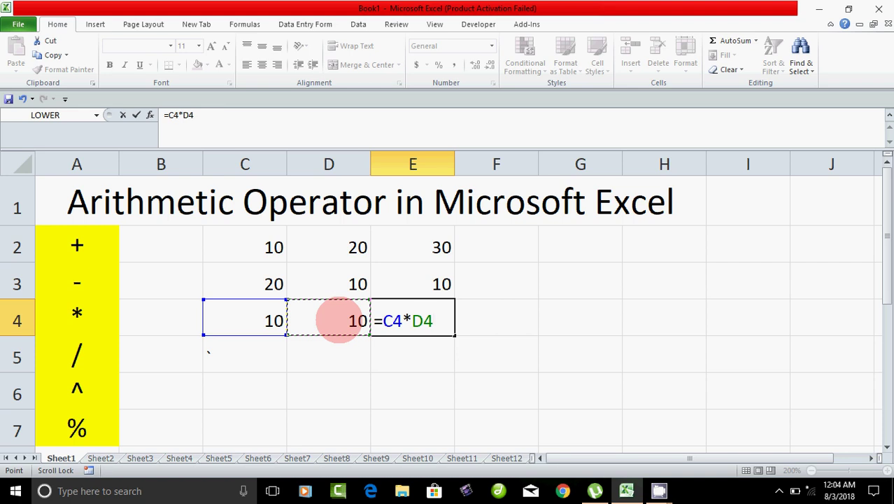
key("Return")
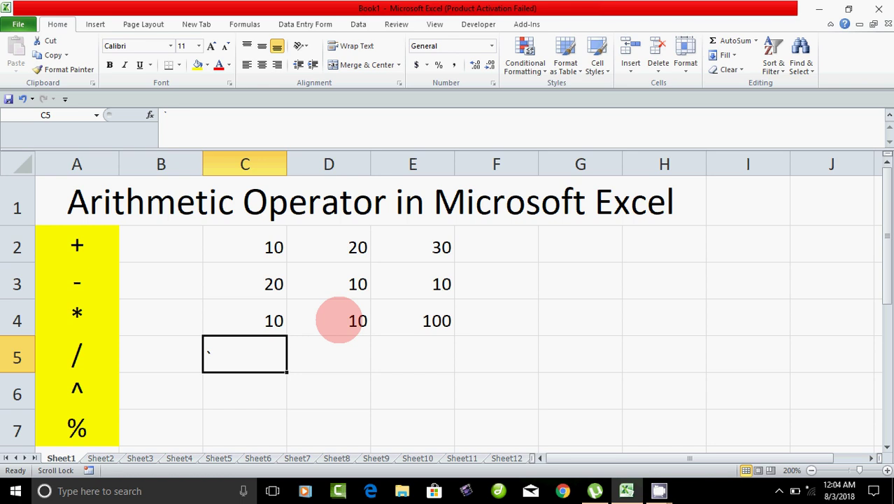
Step: Enter 10 in both C5 and D5 for the division row
left_click(73, 356)
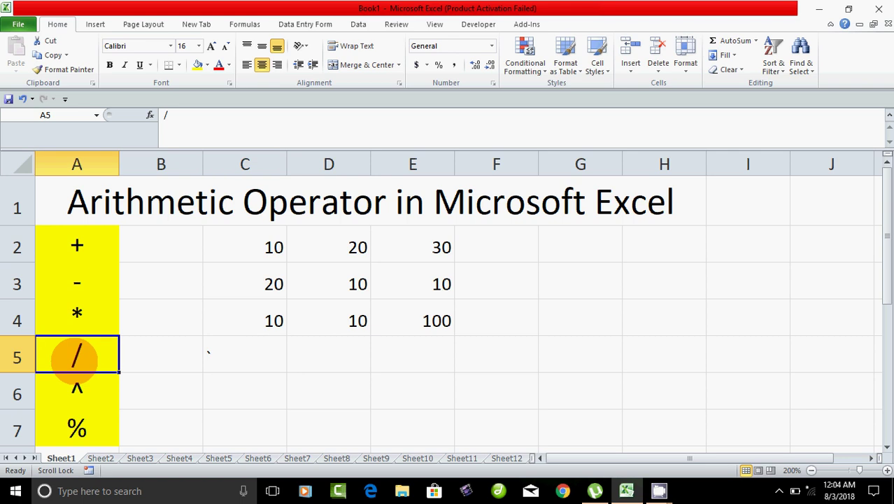
left_click(259, 358)
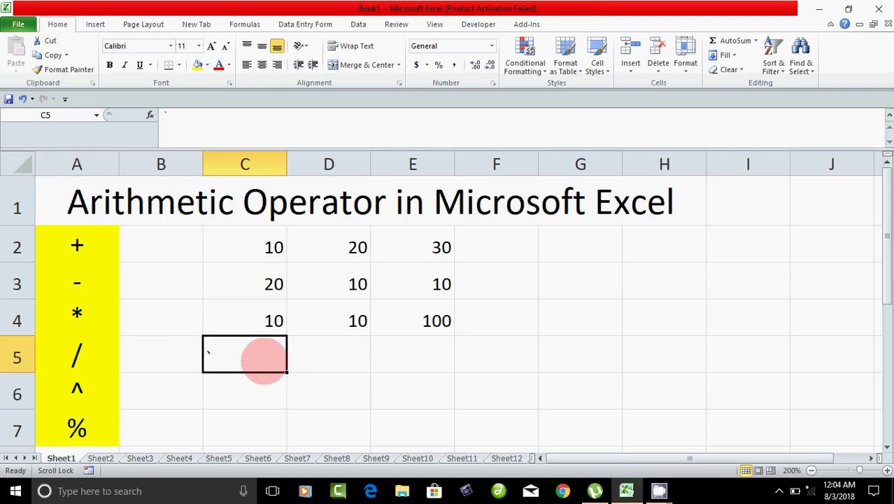
type("10")
key("Tab")
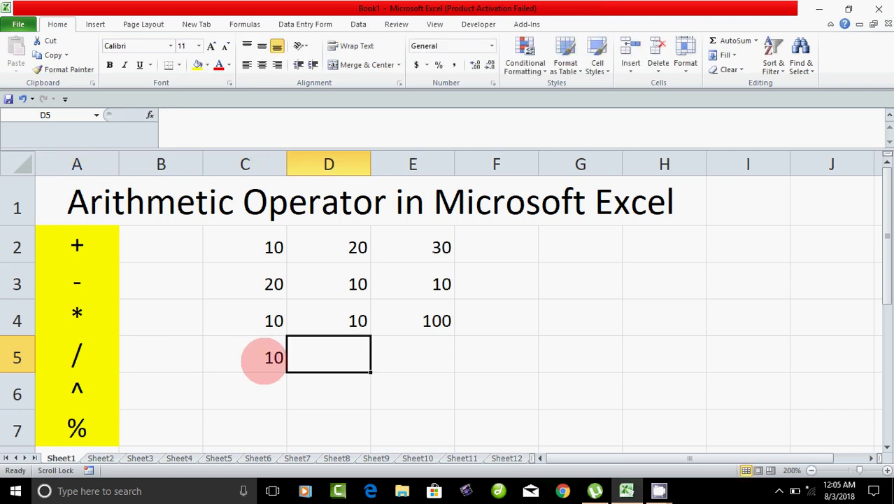
type("10")
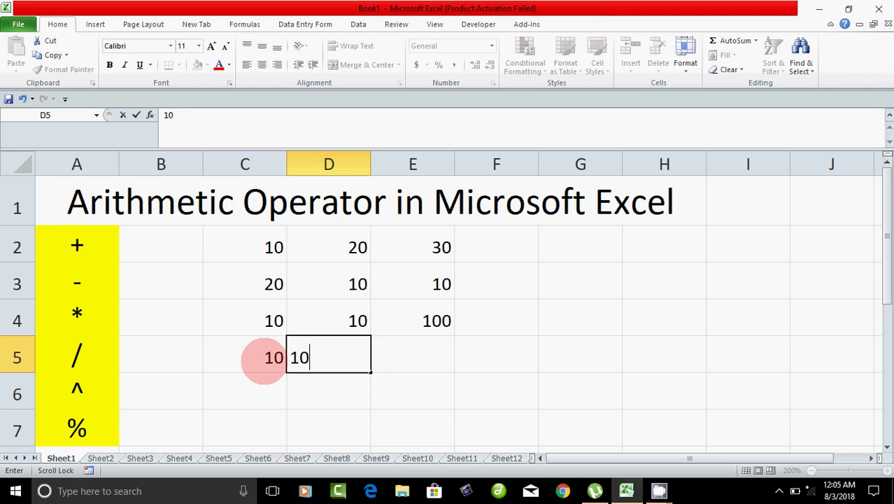
key("Tab")
Step: Enter =C5/D5 in E5 so it returns 1, then check the row's cells
type("=")
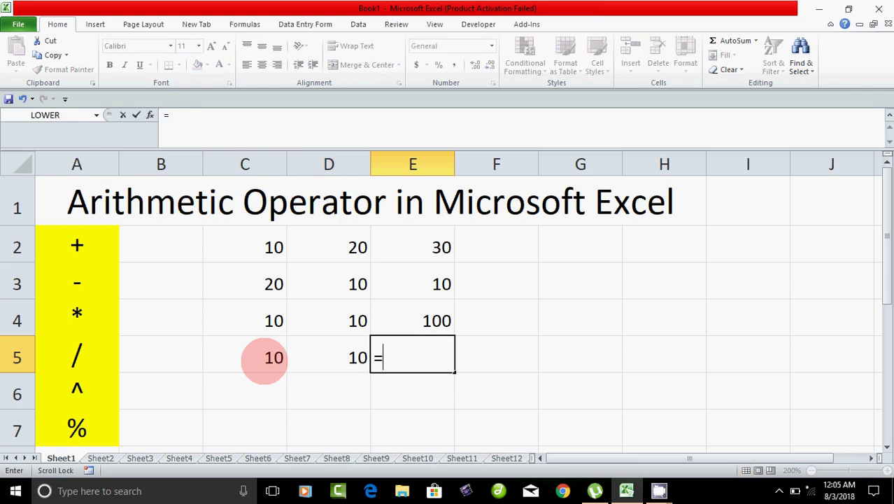
left_click(268, 360)
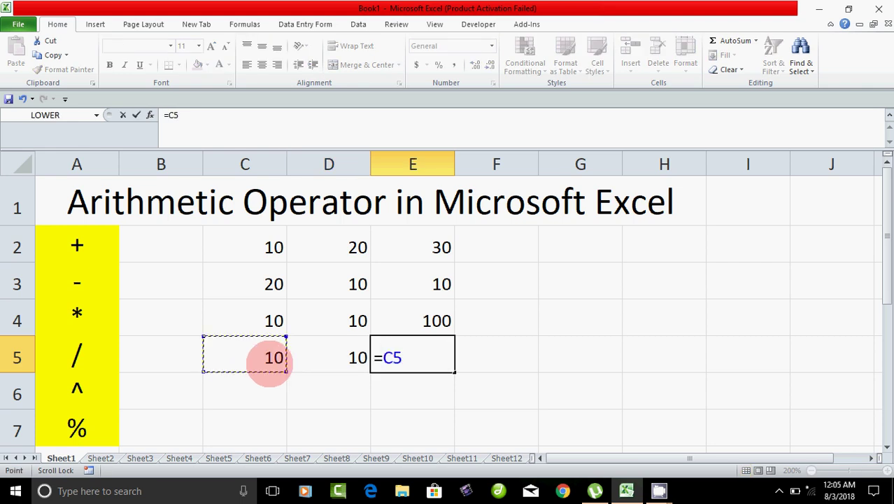
type("/")
left_click(327, 359)
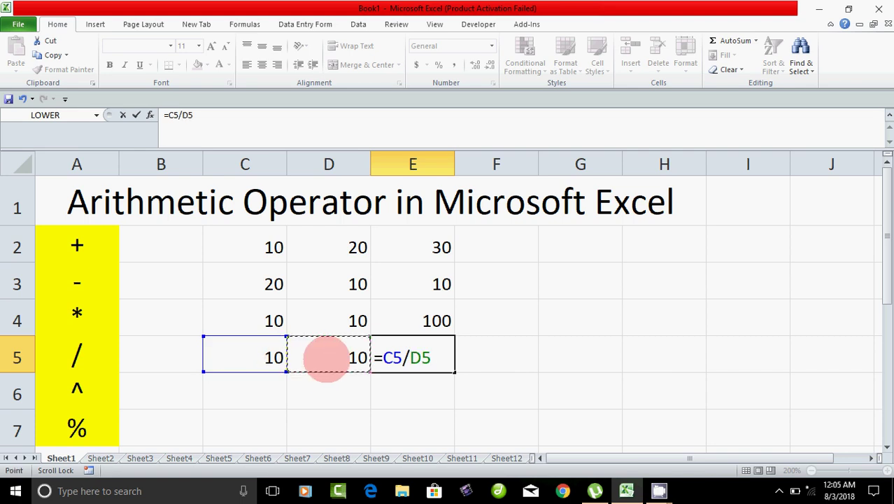
key("Return")
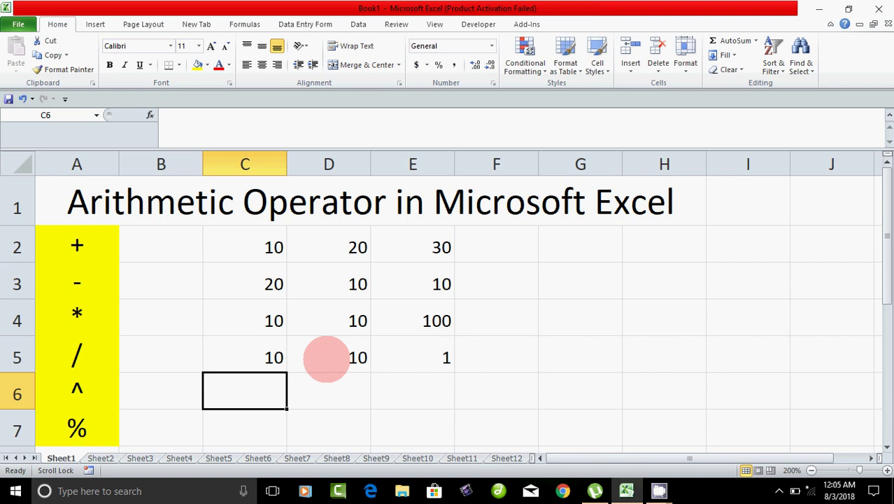
left_click(324, 358)
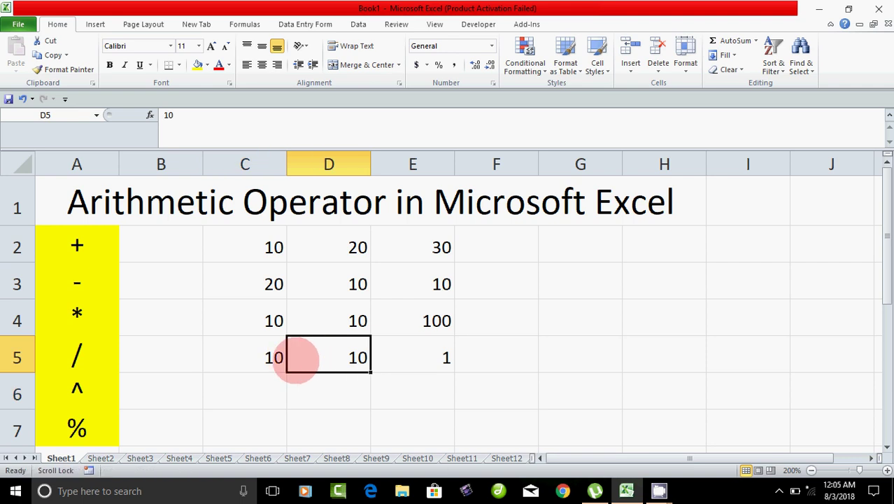
left_click(269, 358)
left_click(432, 359)
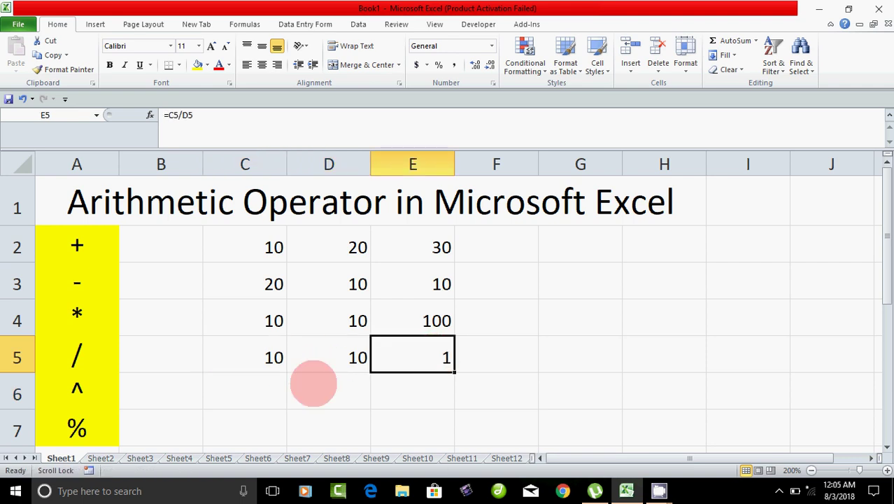
Step: Enter base 10 in C6 and exponent 2 in D6
left_click(91, 393)
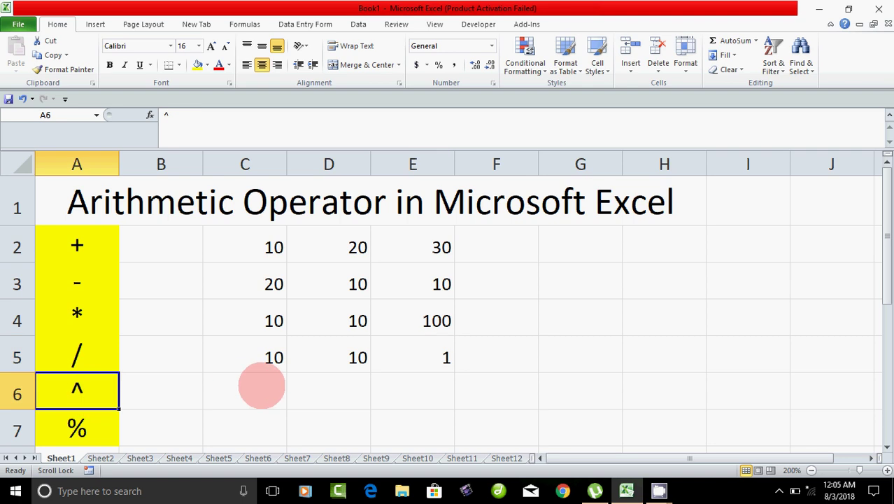
left_click(260, 386)
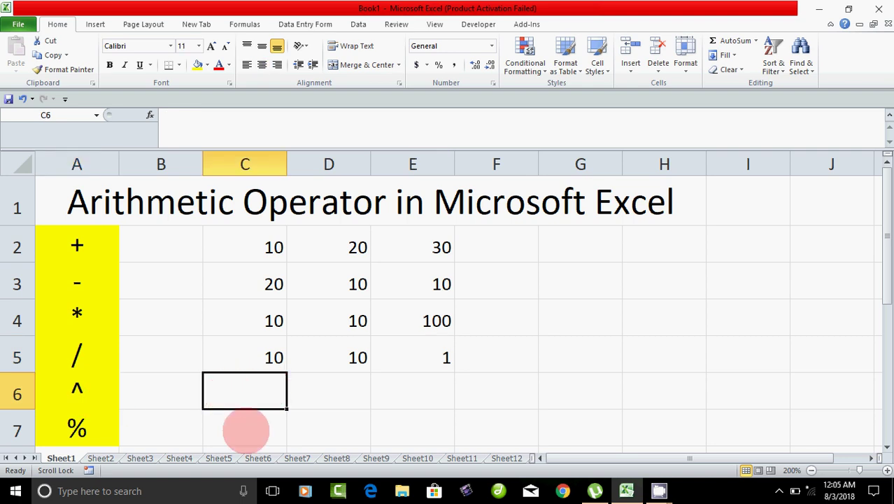
type("10")
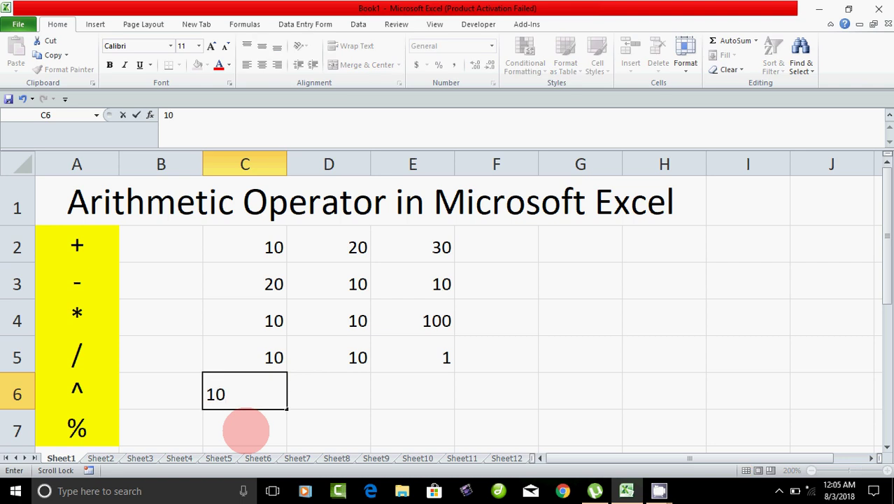
key("Tab")
type("2")
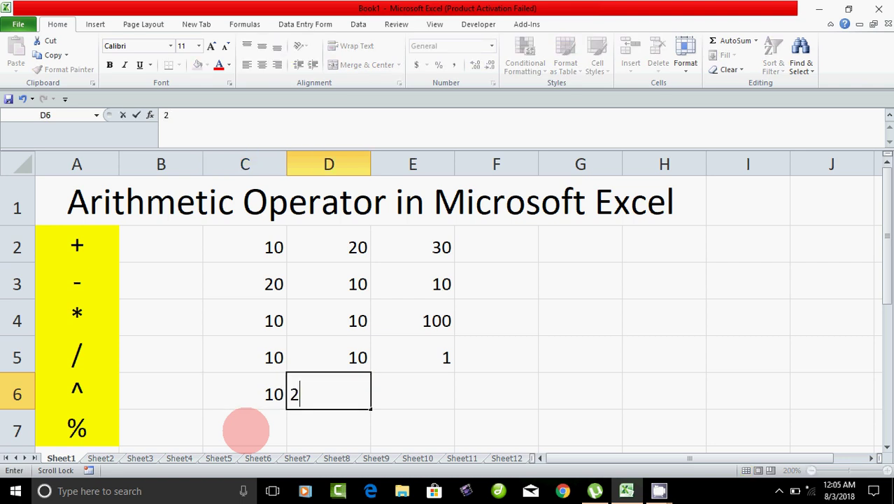
left_click(419, 400)
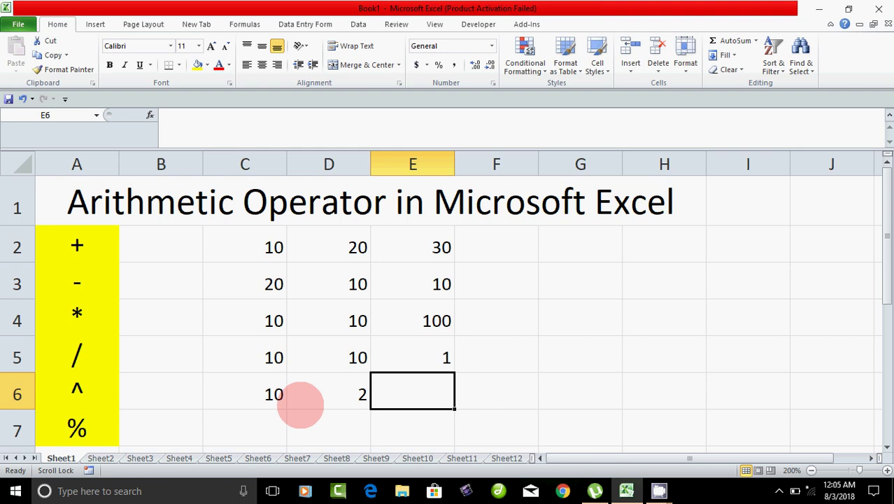
left_click(275, 397)
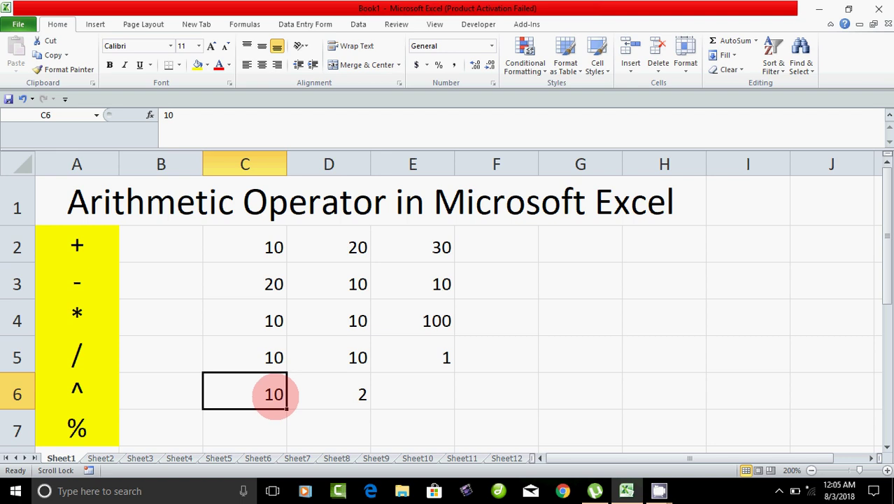
Step: Enter =C6^D6 in E6 so it returns 100
left_click(417, 393)
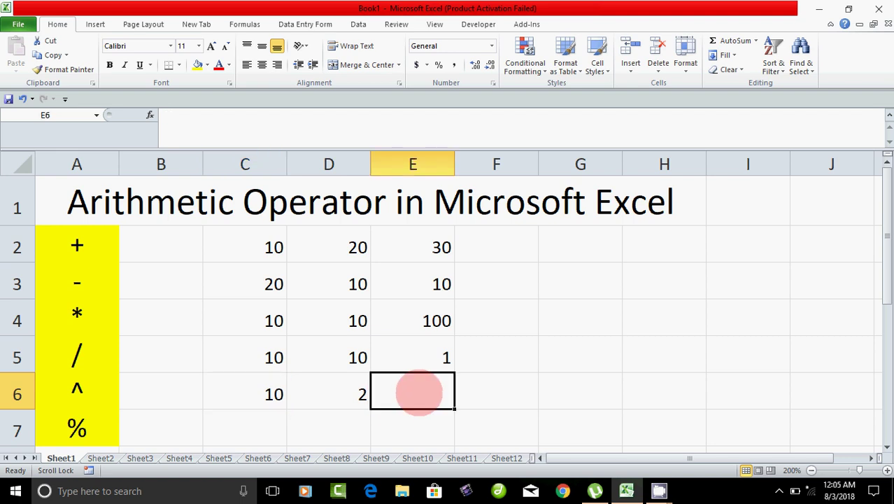
type("=")
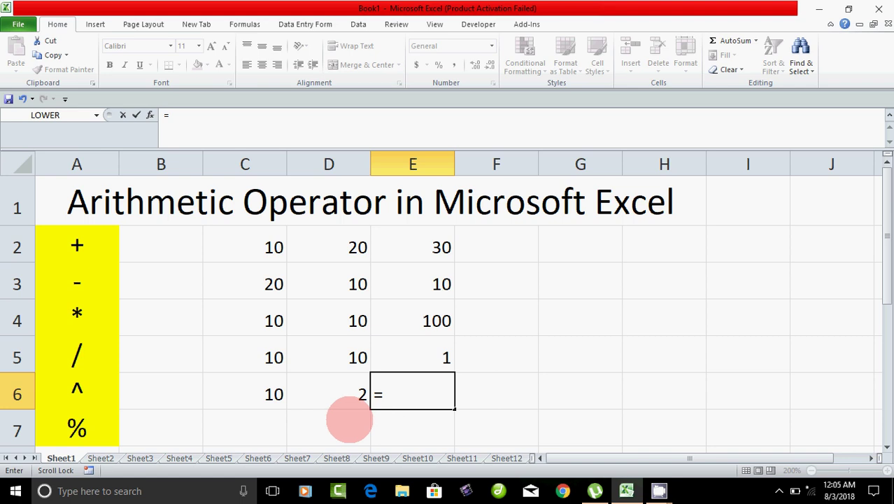
left_click(262, 394)
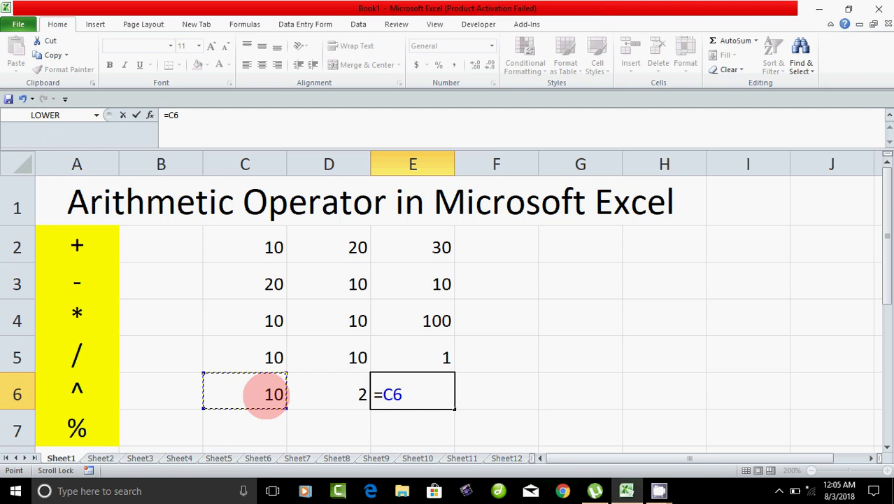
type("^")
left_click(340, 397)
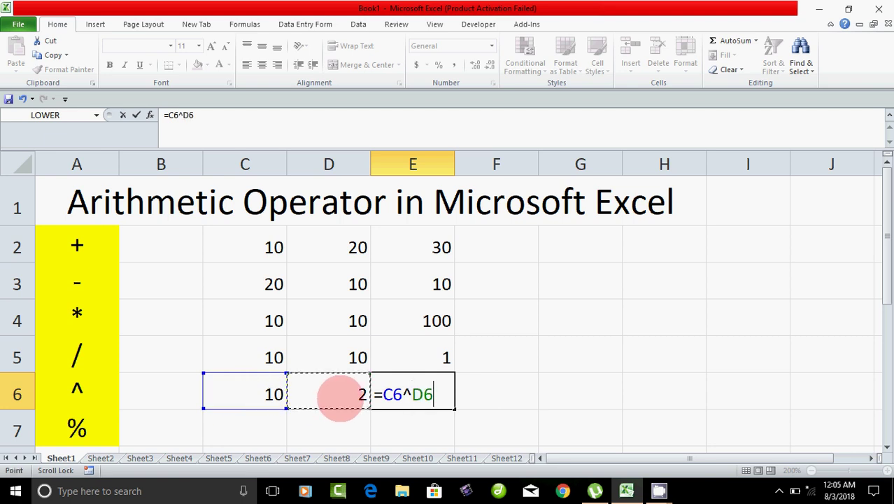
key("Return")
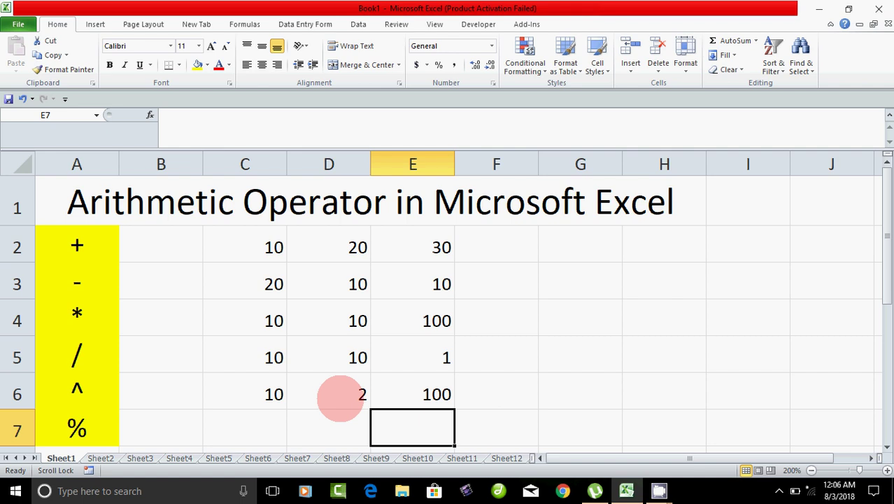
Step: Enter 10 in C7 for the percentage example
scroll(322, 388, "down", 1)
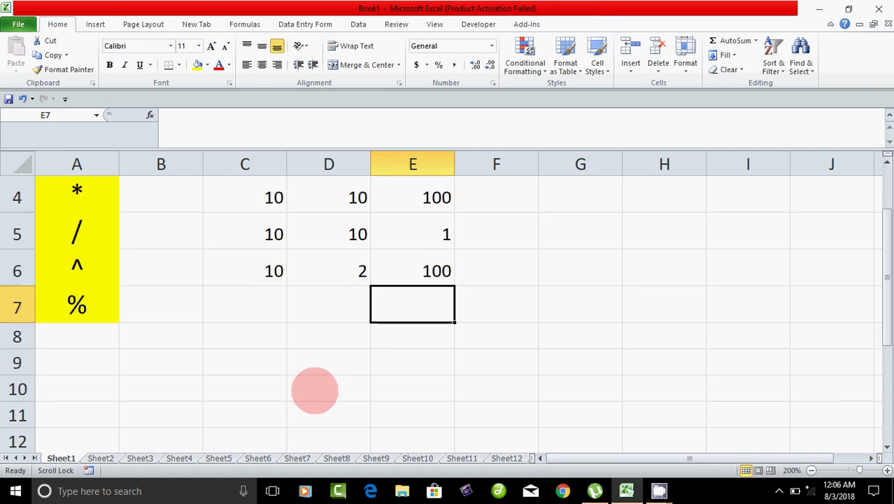
left_click(73, 313)
left_click(259, 309)
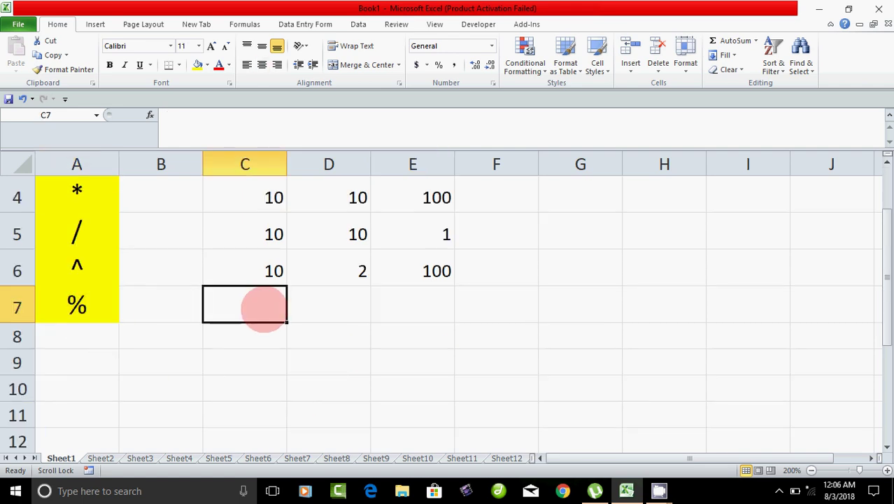
type("1")
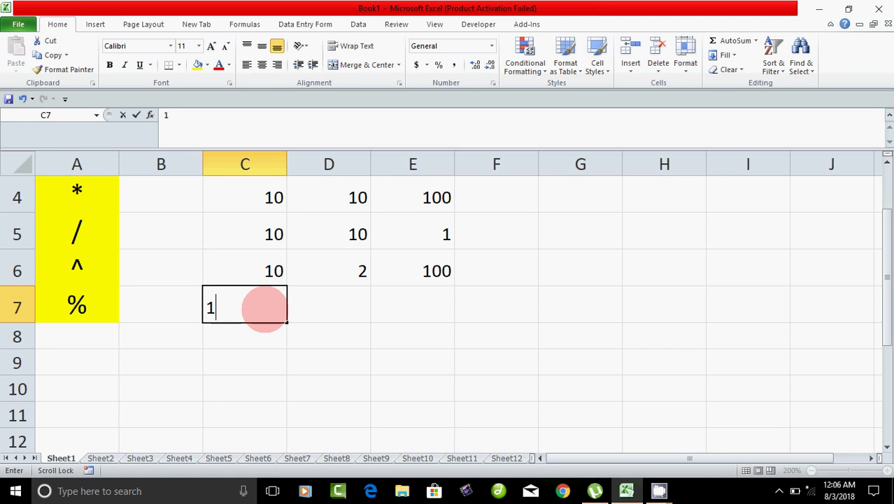
type("0")
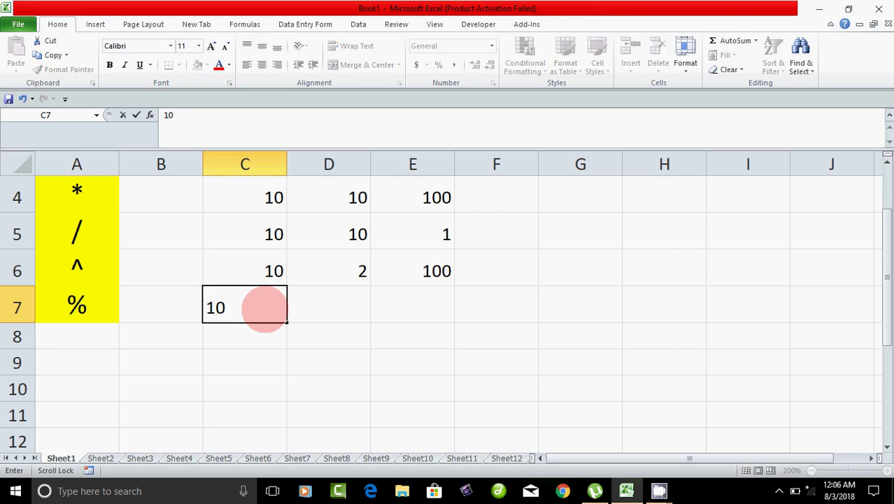
key("Tab")
left_click(260, 307)
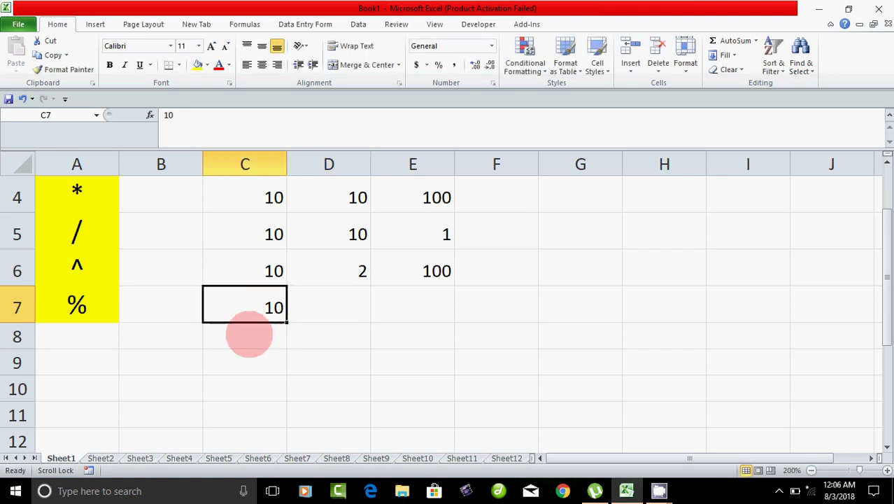
Step: Enter =C7% in D7 so it returns 0.1, then review C7 and D7
left_click(326, 308)
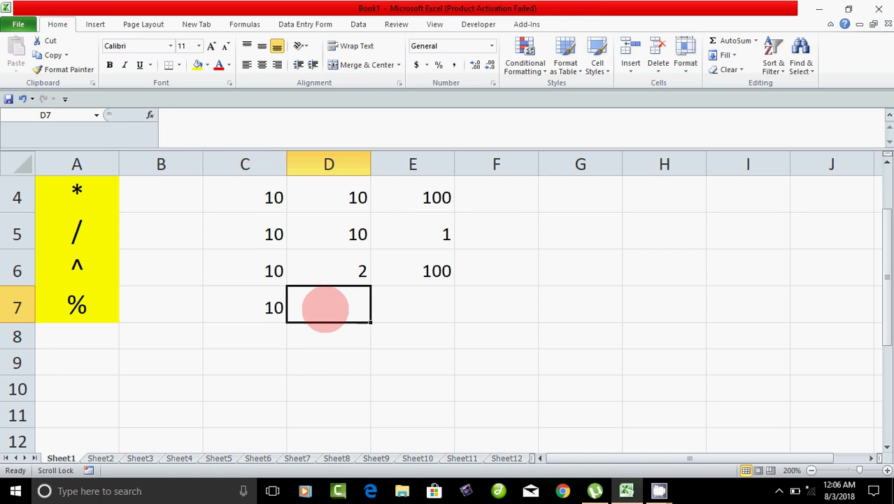
type("=")
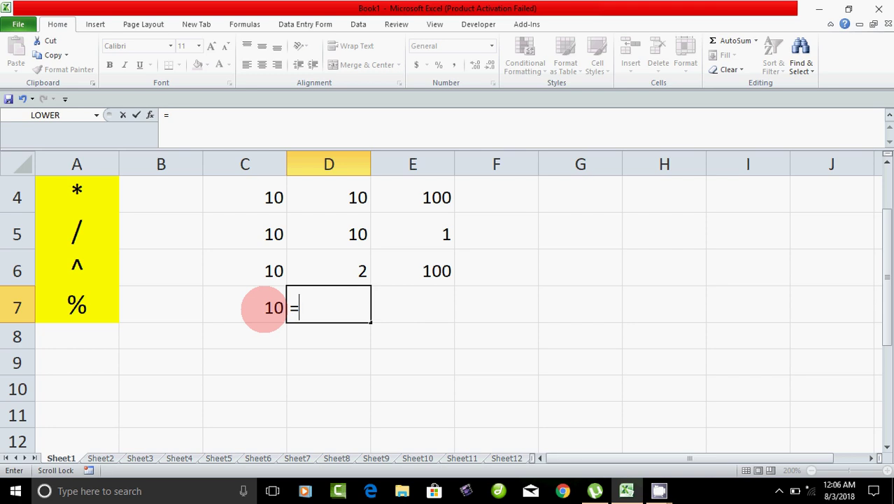
left_click(265, 308)
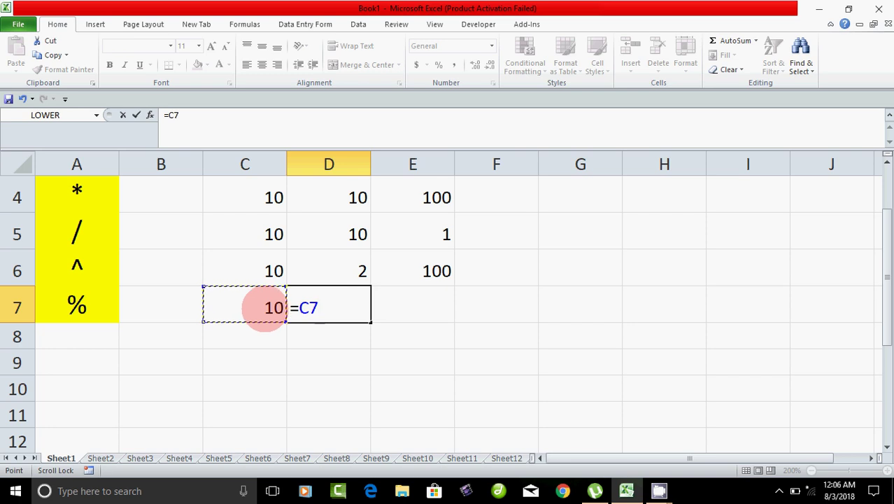
type("%")
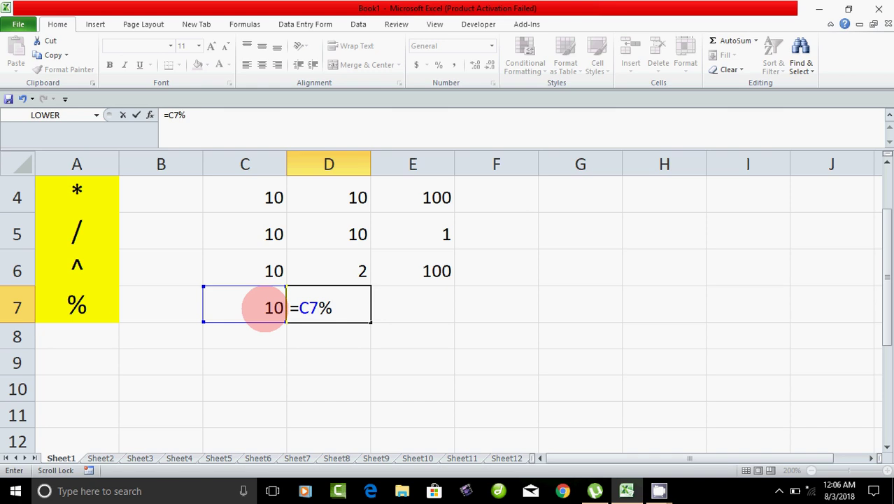
key("Return")
left_click(329, 308)
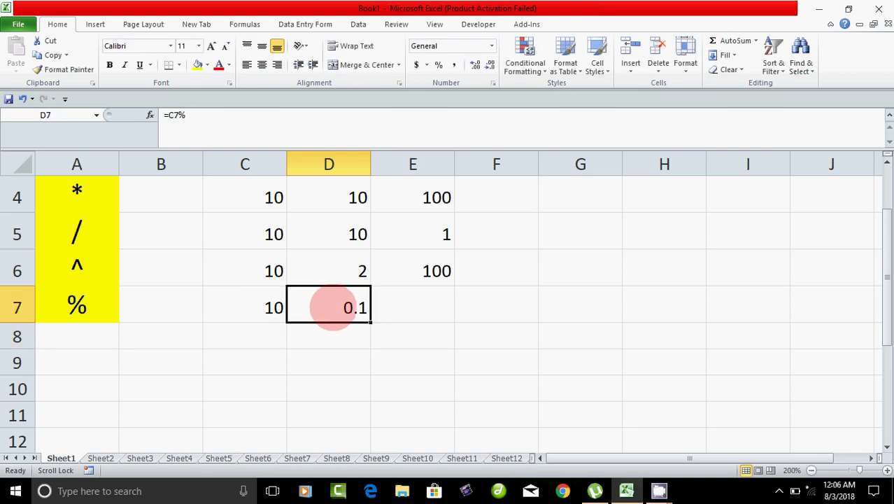
left_click_drag(265, 313, 325, 315)
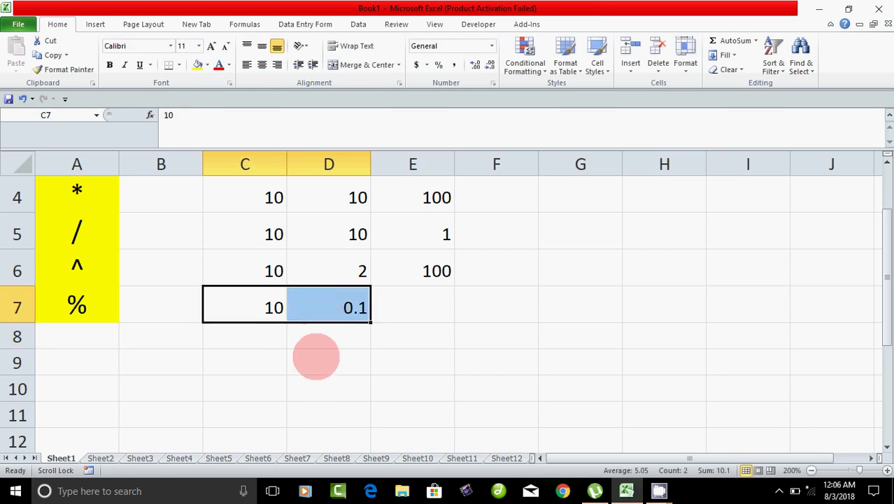
left_click(334, 360)
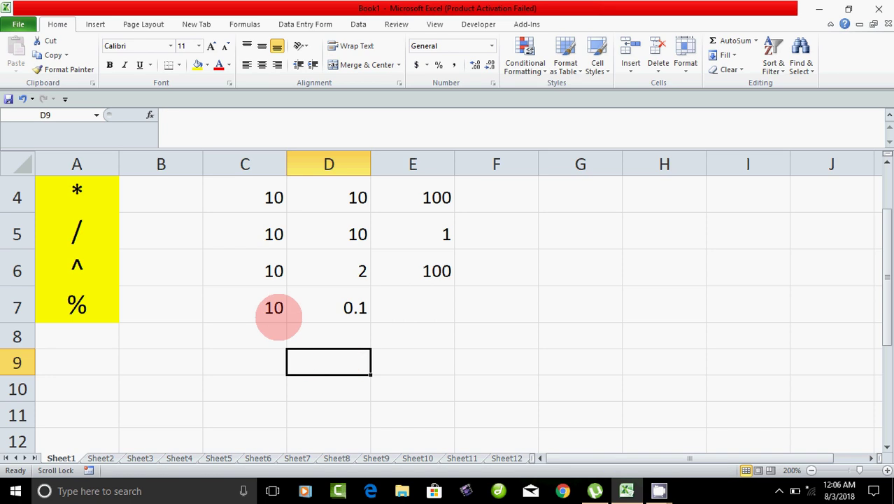
Step: Enter =10/100 in D9, returning 0.1 to match the =C7% result
type("1")
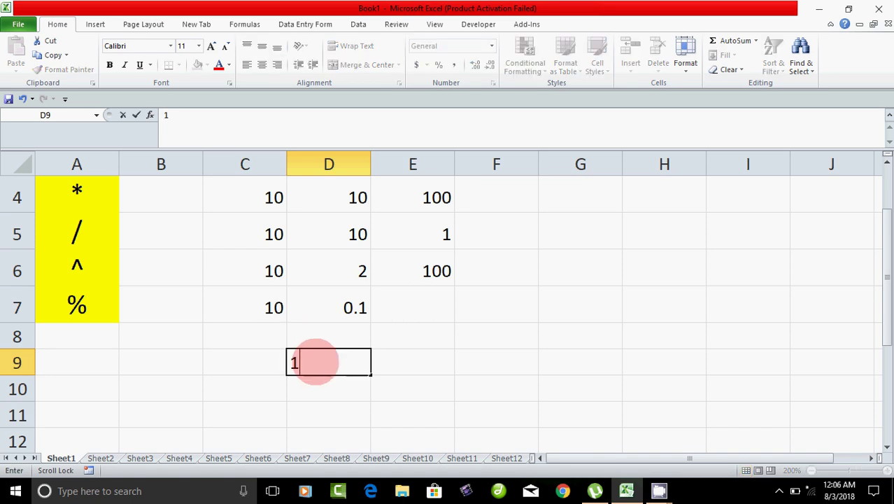
type("0")
key("BackSpace")
key("BackSpace")
type("=10")
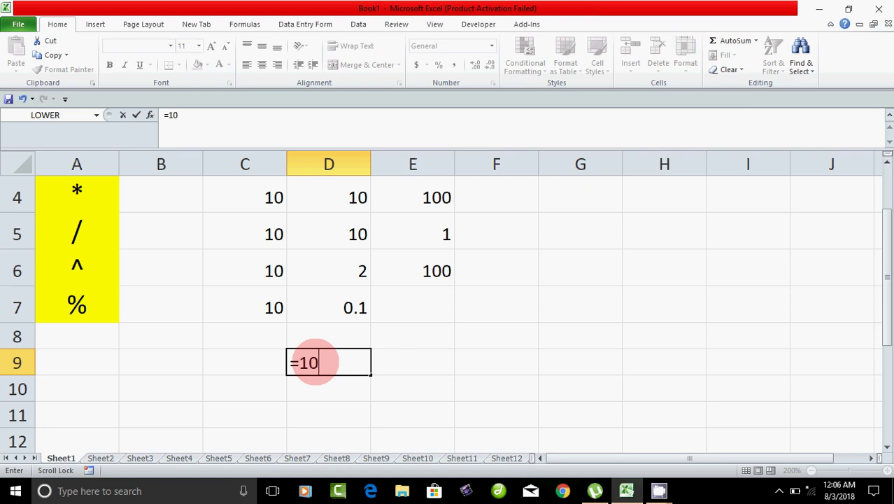
type("/1")
type("00")
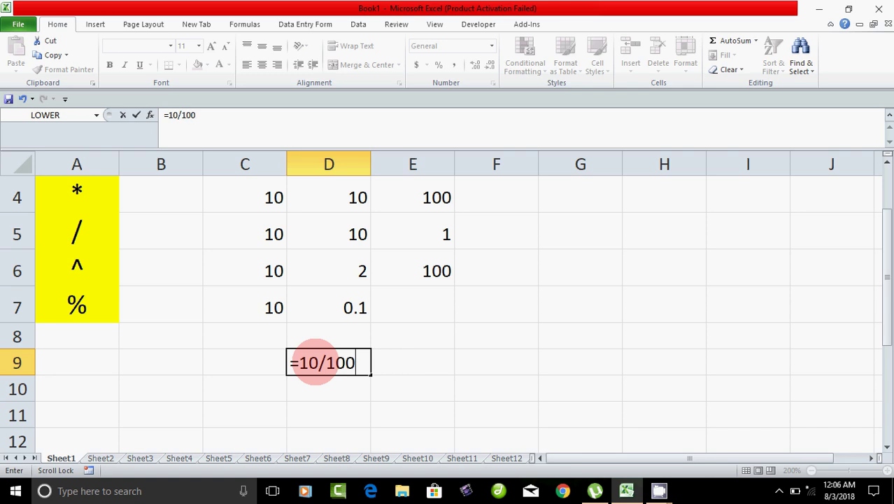
key("Return")
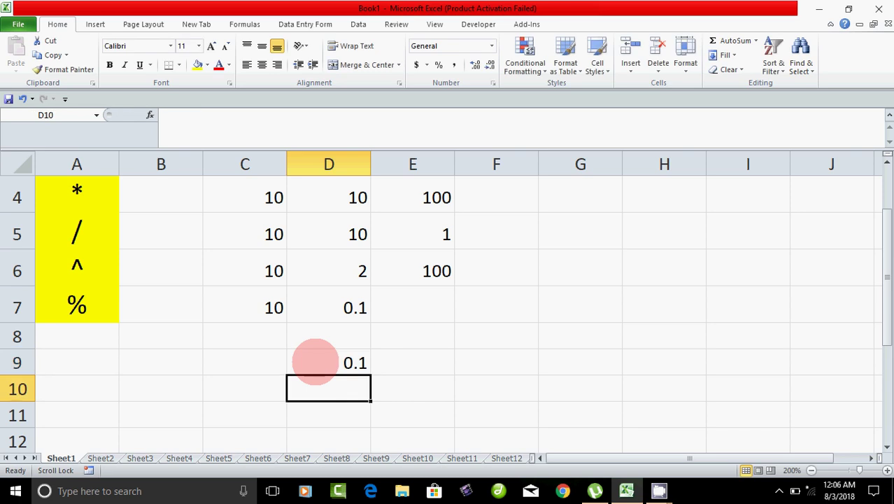
left_click(331, 307)
left_click(349, 363)
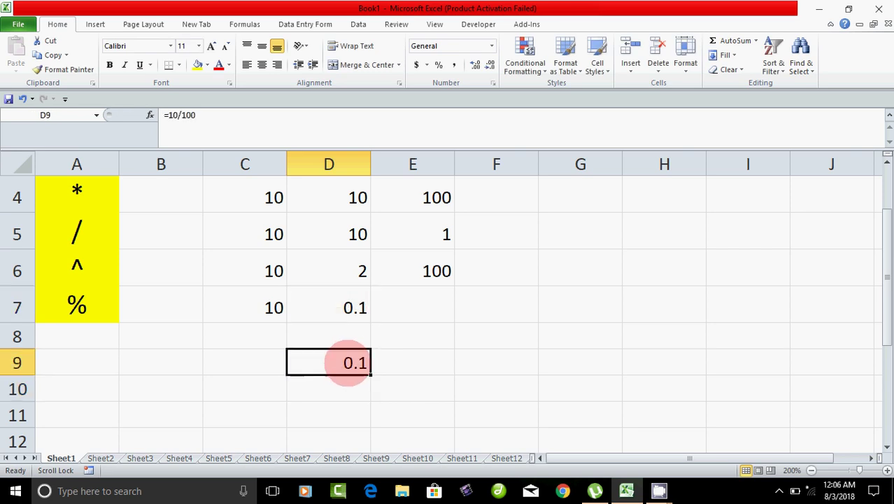
scroll(247, 369, "up", 1)
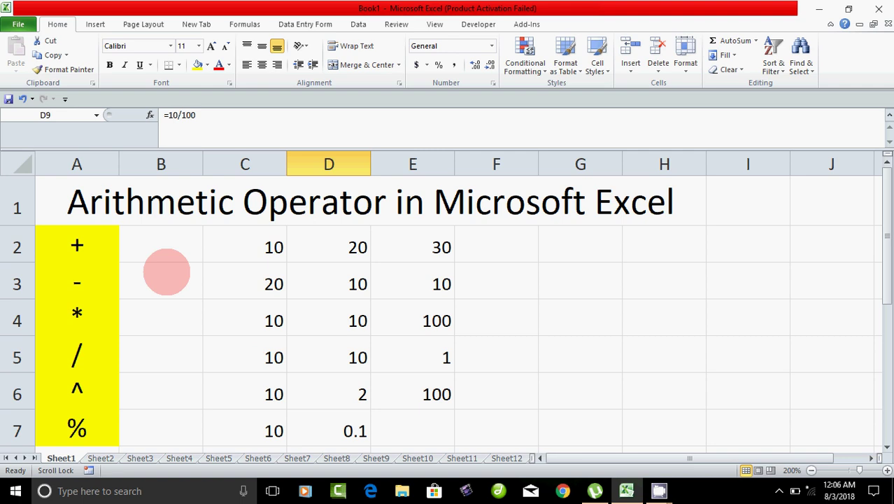